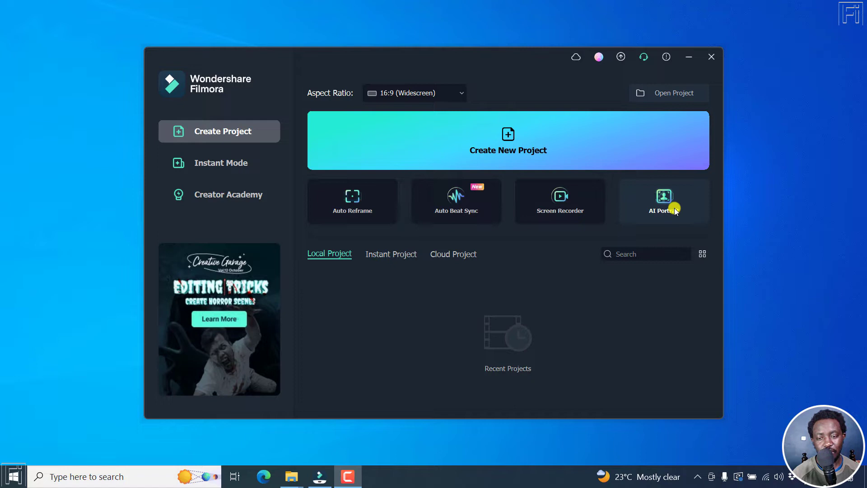
# Step: Create a new project and import the kampus production and rodnae productions Pexels clips
pyautogui.click(496, 138)
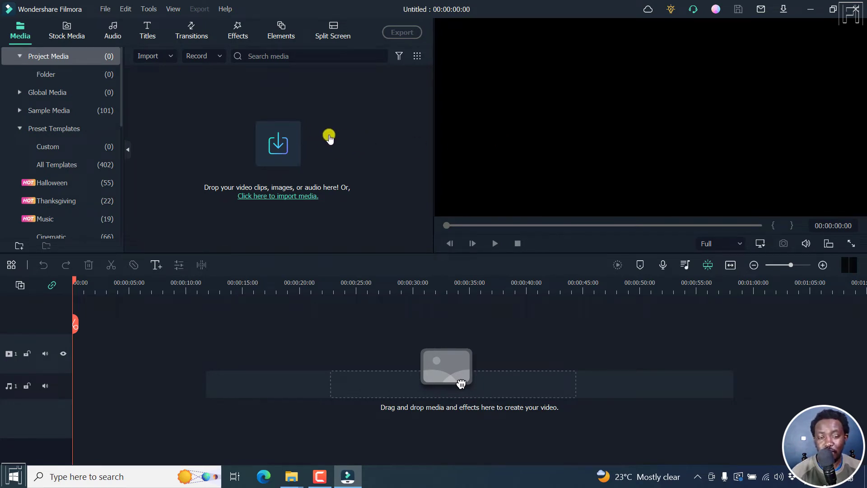
pyautogui.click(279, 144)
pyautogui.click(142, 174)
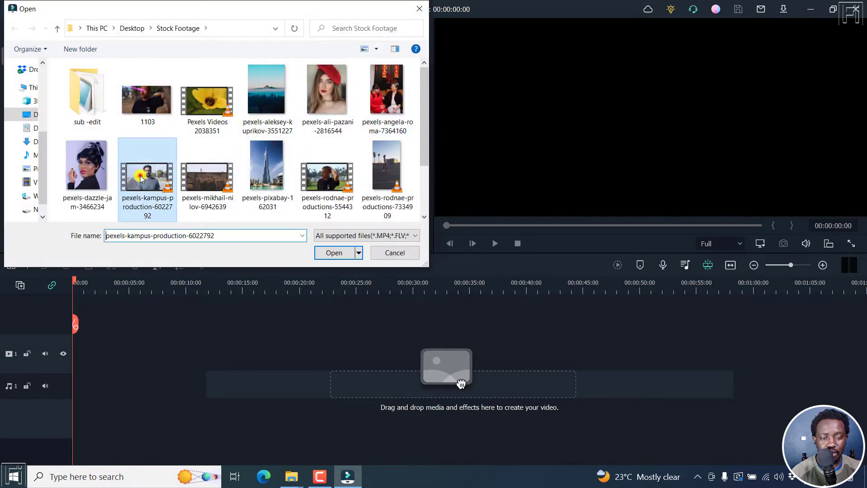
pyautogui.keyDown('ctrl'); pyautogui.click(300, 180); pyautogui.keyUp('ctrl')
pyautogui.click(334, 252)
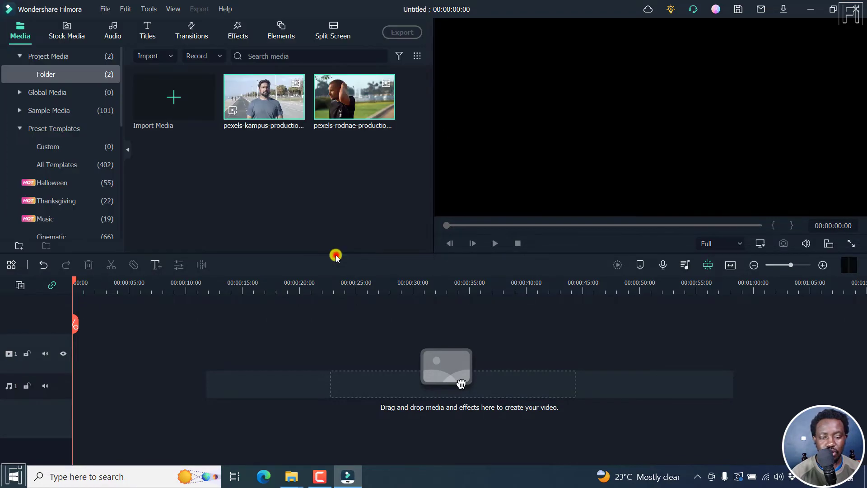
# Step: Add both clips back to back on the video track and return the playhead to the start
pyautogui.click(298, 112)
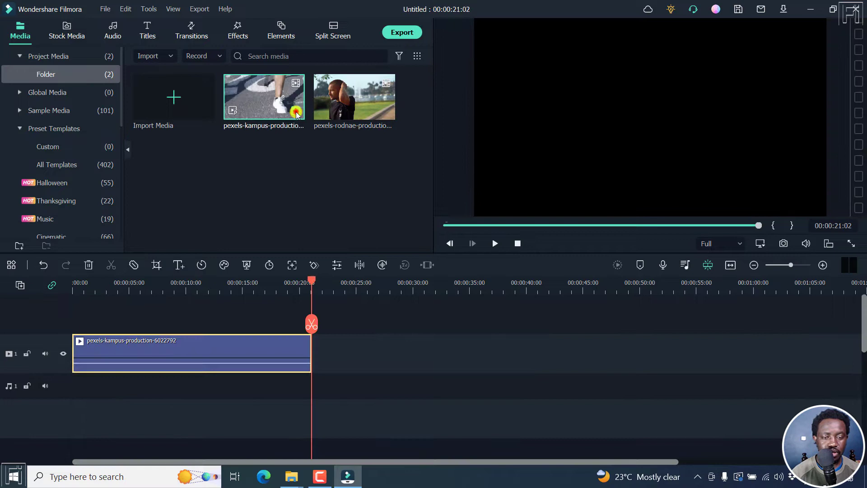
pyautogui.click(387, 111)
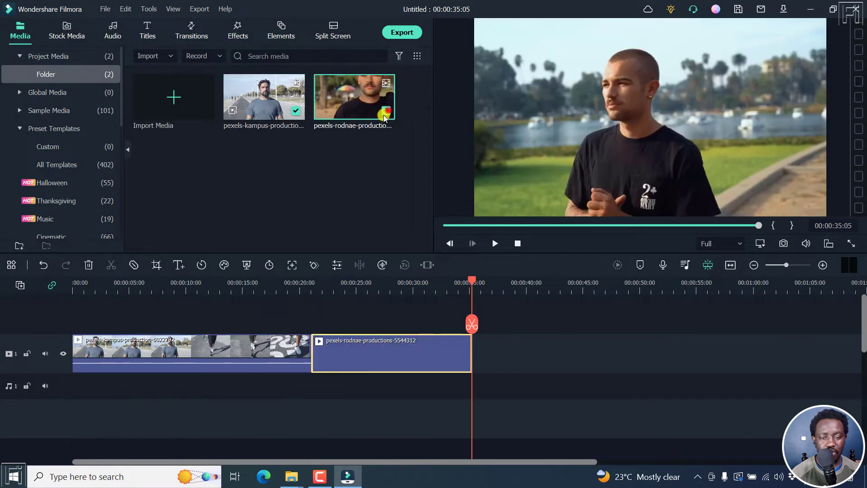
pyautogui.moveTo(471, 285); pyautogui.dragTo(22, 297)
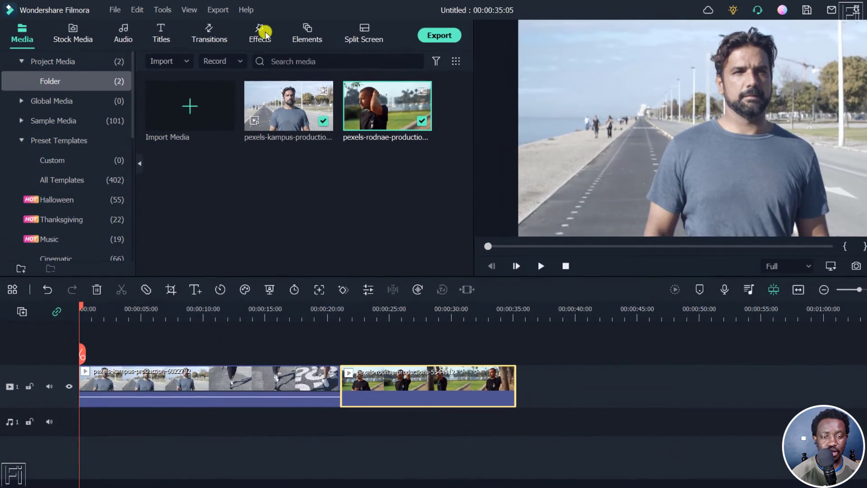
# Step: Show the 76 AI Portrait video effects in the Effects library and browse the grid
pyautogui.click(242, 31)
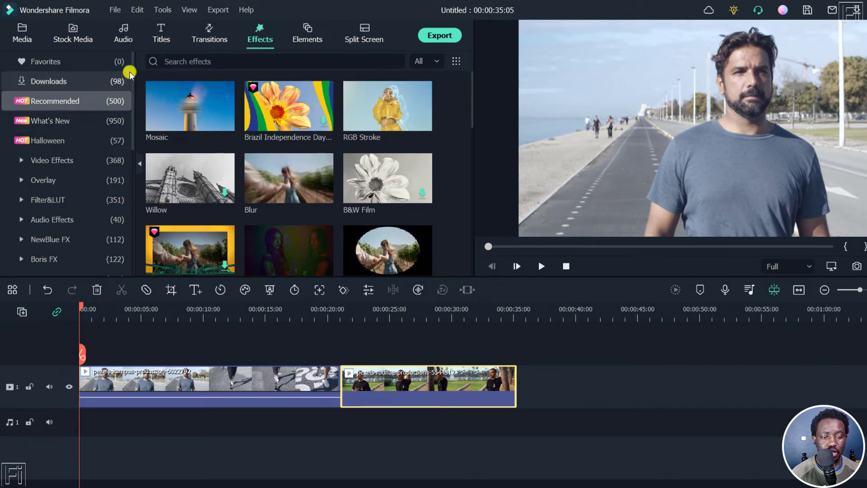
pyautogui.click(21, 161)
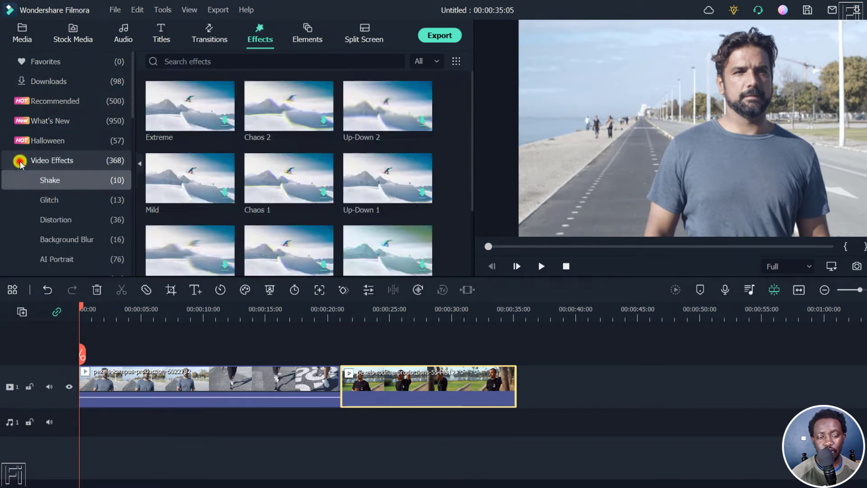
pyautogui.moveTo(131, 90); pyautogui.dragTo(130, 101)
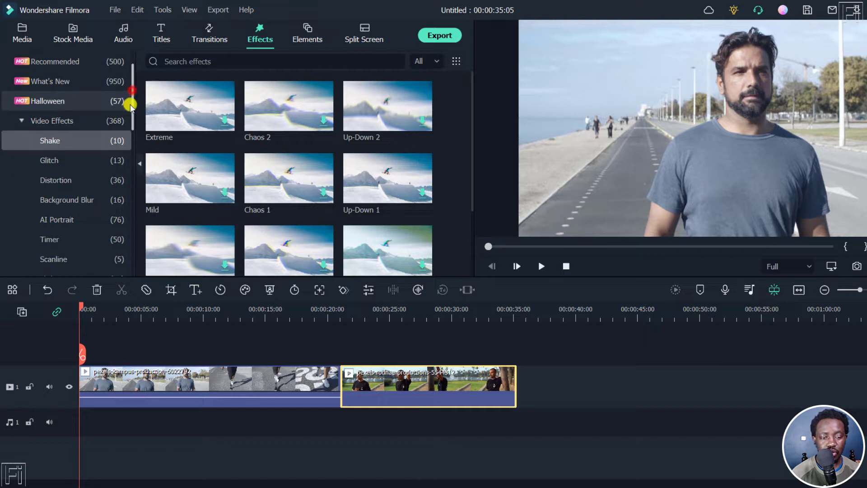
pyautogui.click(58, 220)
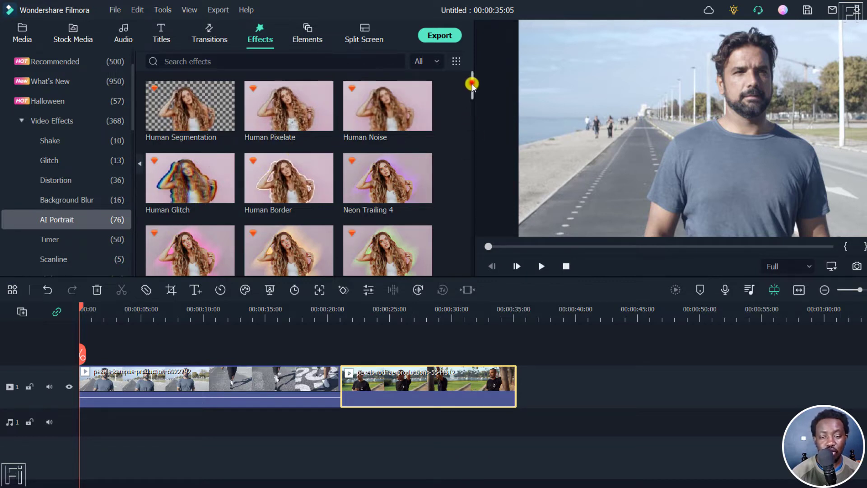
pyautogui.moveTo(472, 84); pyautogui.dragTo(465, 269)
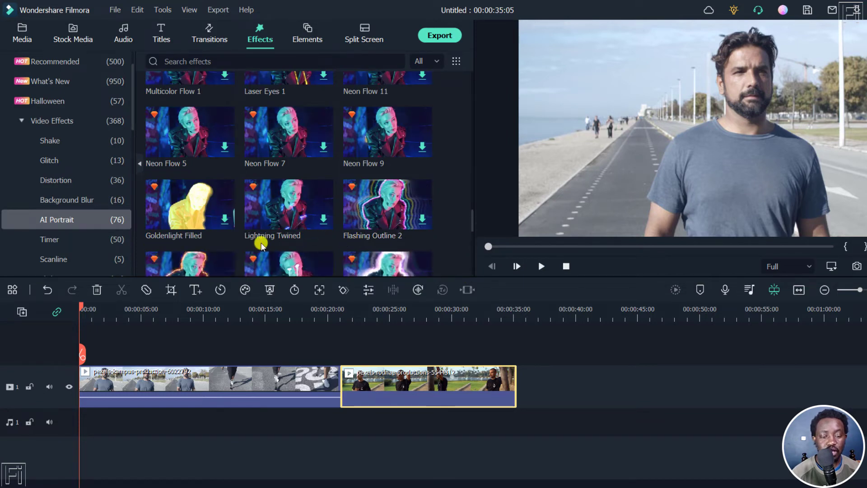
pyautogui.moveTo(471, 217); pyautogui.dragTo(470, 258)
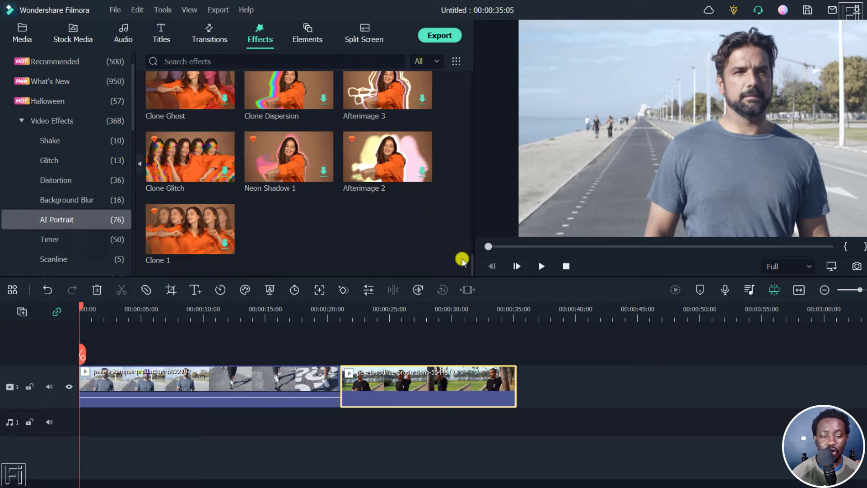
pyautogui.moveTo(468, 263); pyautogui.dragTo(462, 81)
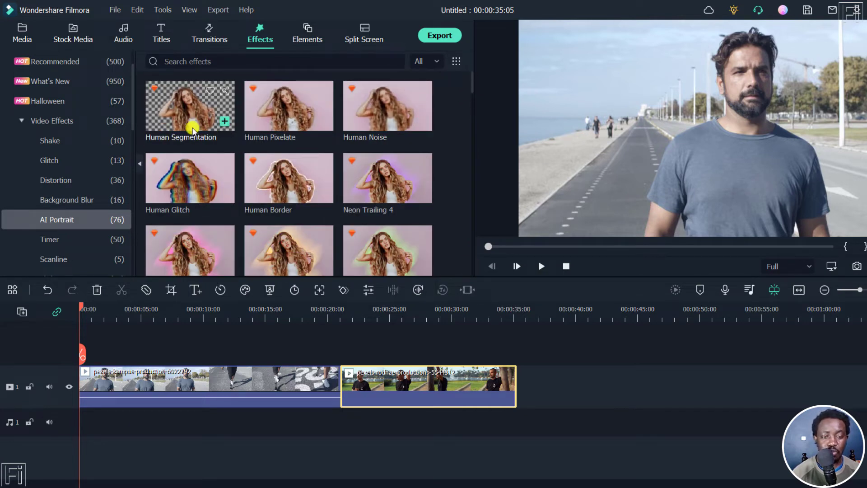
# Step: Put a 5-second Human Segmentation effect on the track above the first clip and preview around five seconds
pyautogui.moveTo(193, 130); pyautogui.dragTo(80, 348)
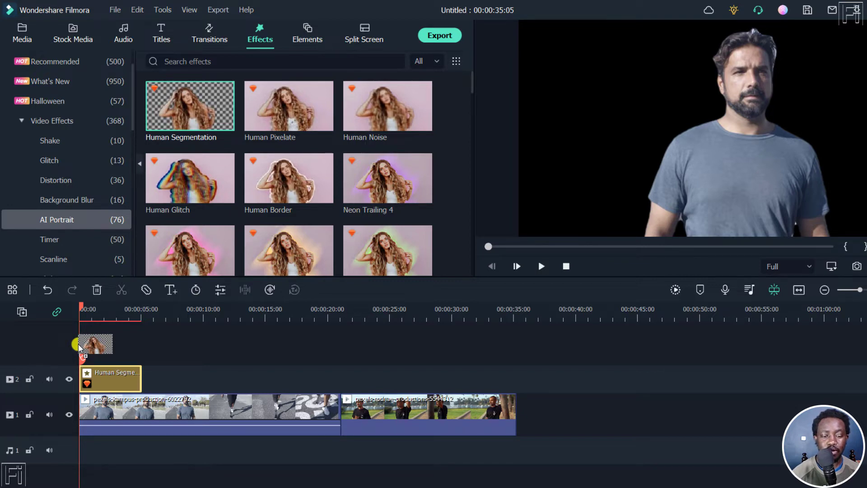
pyautogui.moveTo(79, 347); pyautogui.dragTo(149, 307)
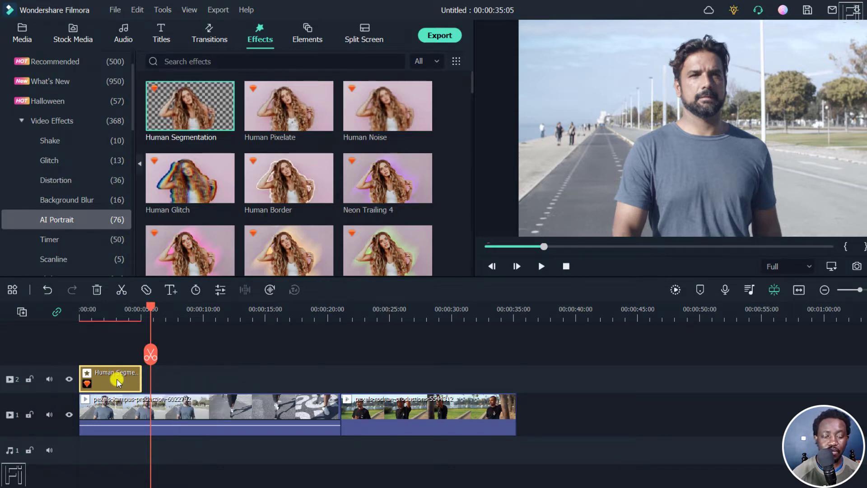
# Step: Undo the separate effect track and apply Human Segmentation to the whole first clip
pyautogui.hotkey('ctrl', 'z')
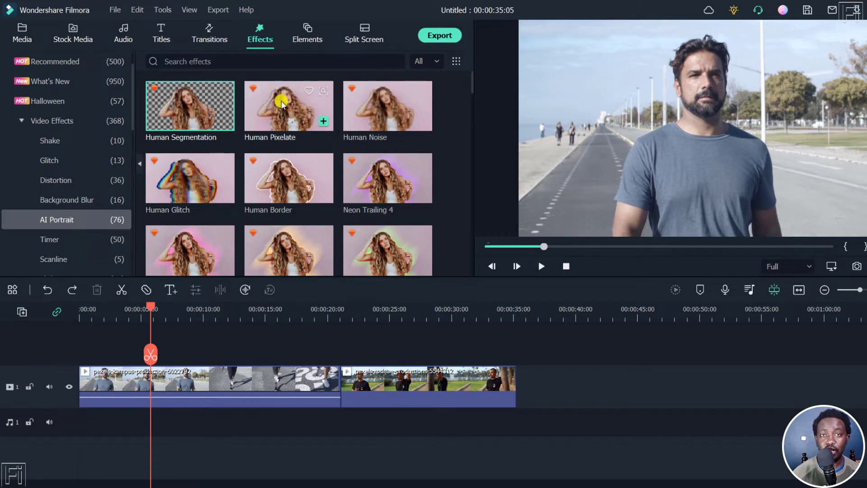
pyautogui.moveTo(195, 107); pyautogui.dragTo(97, 382)
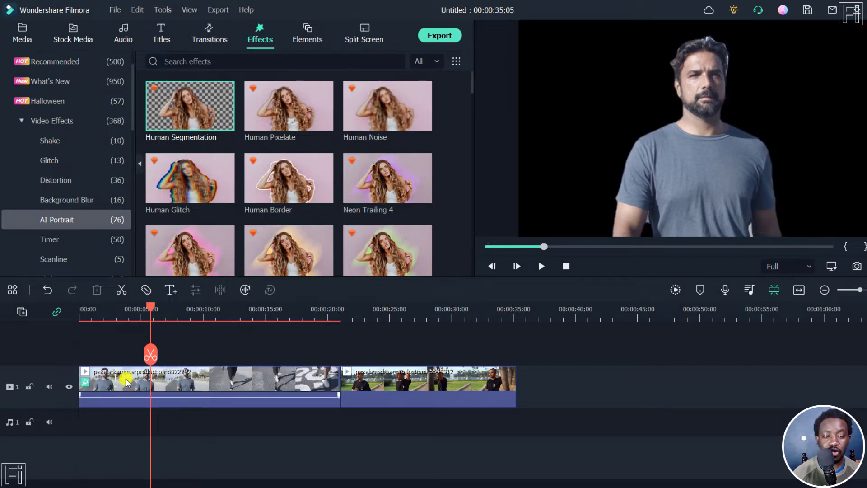
pyautogui.moveTo(151, 307); pyautogui.dragTo(74, 312)
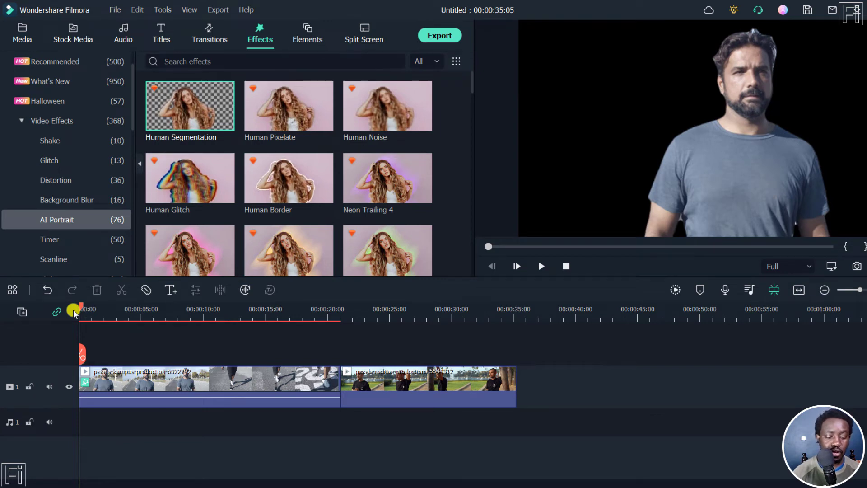
# Step: Remove Human Segmentation from the first clip and add a Human Glitch effect track above it
pyautogui.hotkey('ctrl', 'z')
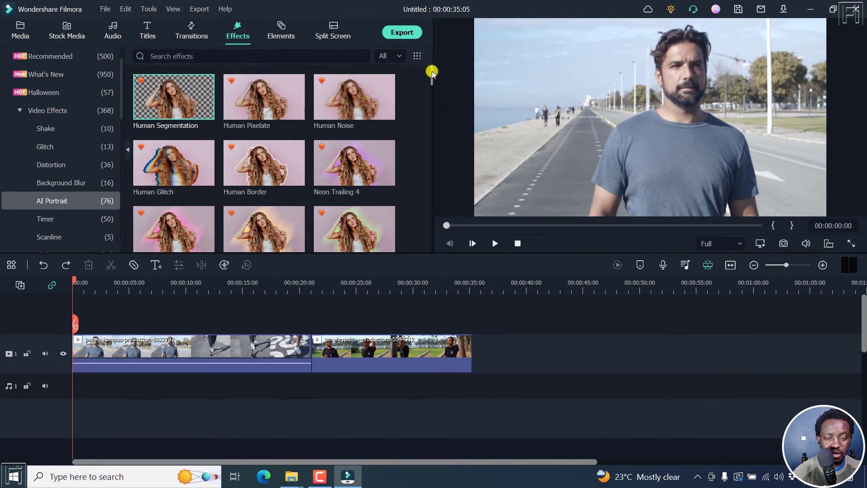
pyautogui.moveTo(472, 81); pyautogui.dragTo(432, 81)
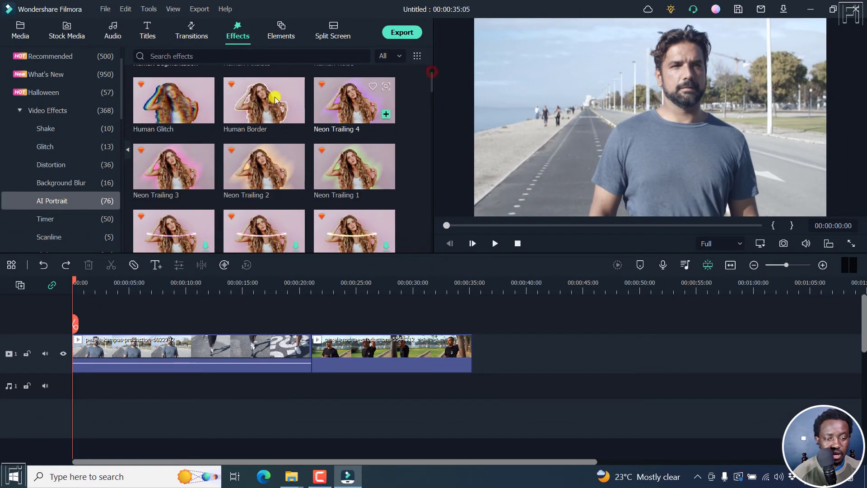
pyautogui.moveTo(184, 96); pyautogui.dragTo(73, 325)
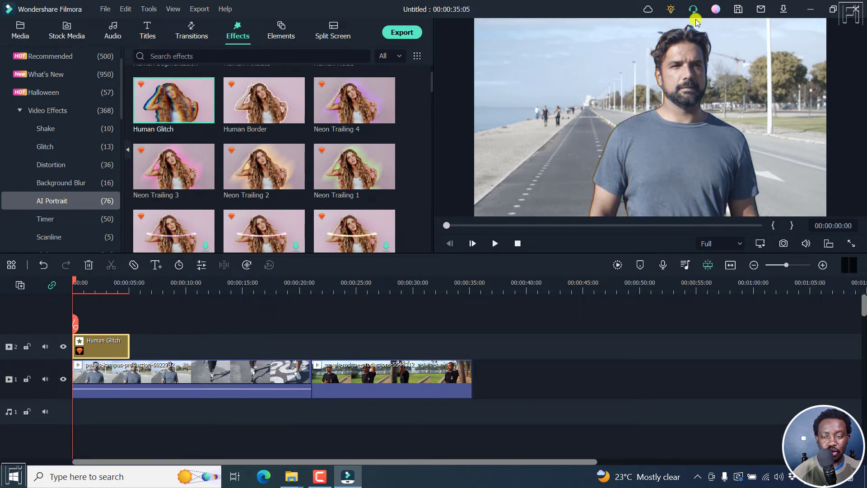
# Step: Play the Human Glitch preview, stop it, and return the playhead to about 00:00:02
pyautogui.click(501, 242)
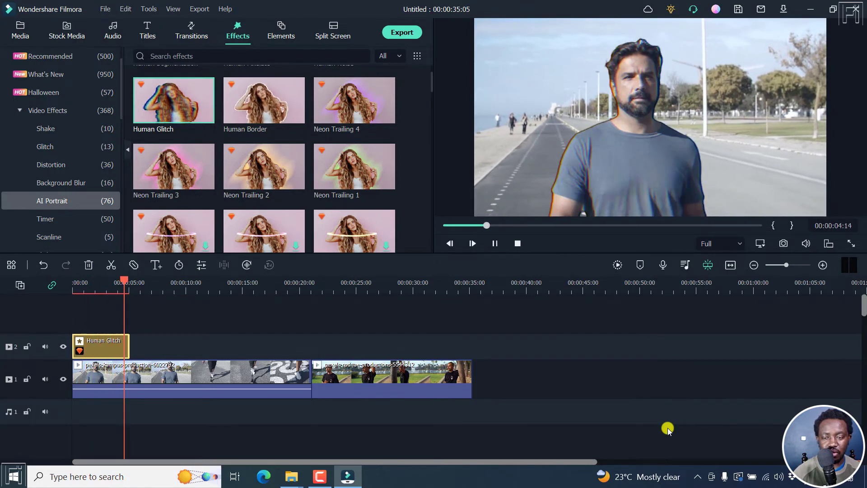
pyautogui.press('space')
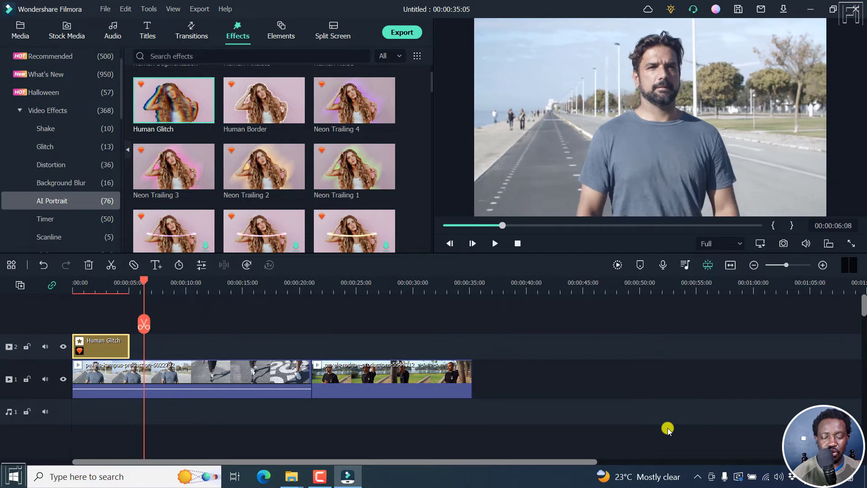
pyautogui.click(97, 283)
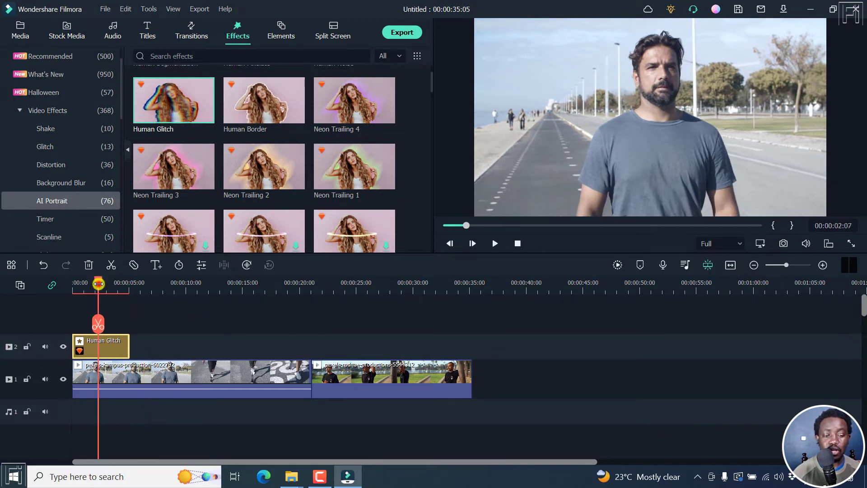
pyautogui.doubleClick(109, 348)
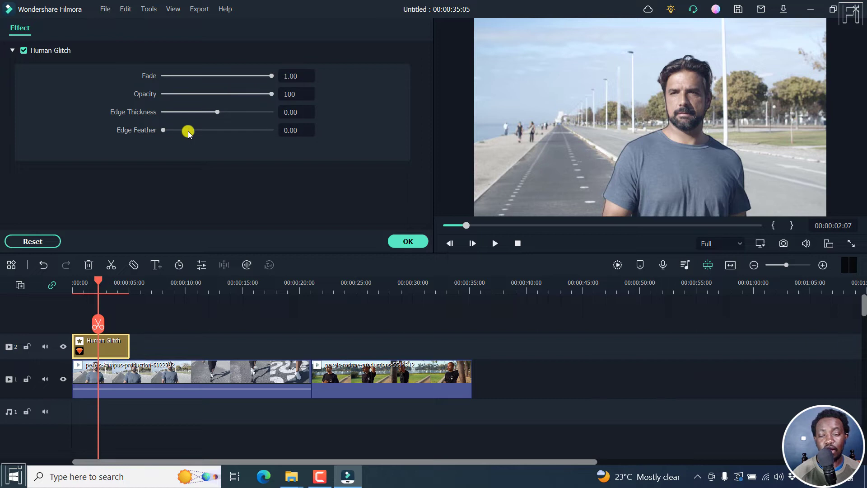
pyautogui.moveTo(163, 130); pyautogui.dragTo(226, 130)
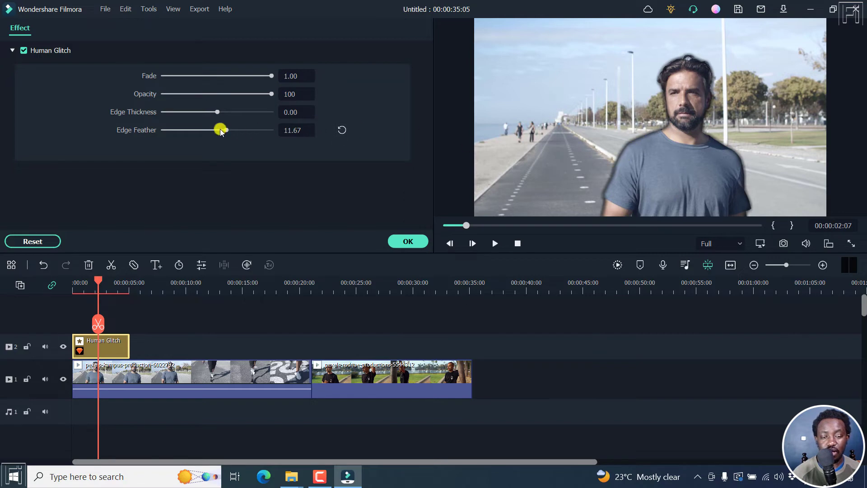
pyautogui.moveTo(226, 131); pyautogui.dragTo(313, 134)
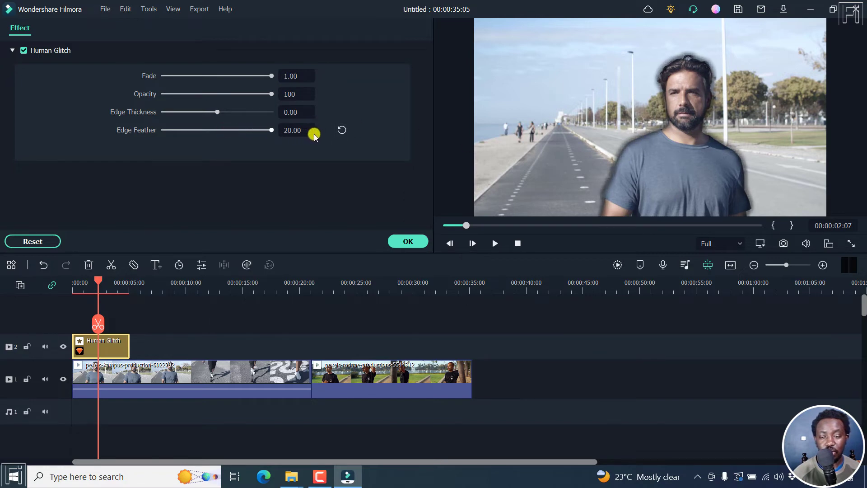
pyautogui.moveTo(218, 112); pyautogui.dragTo(267, 108)
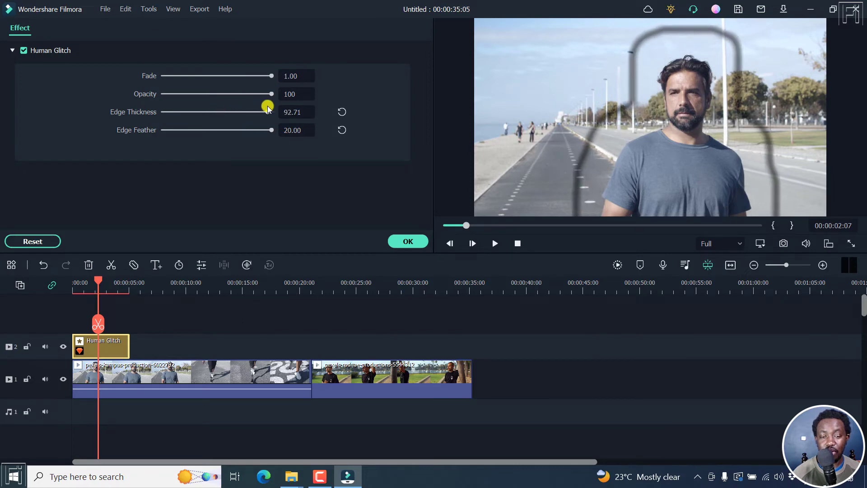
pyautogui.click(344, 111)
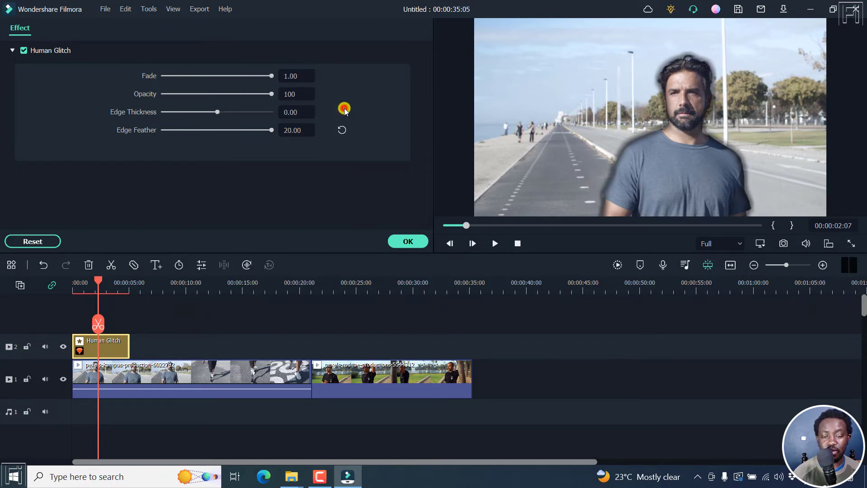
pyautogui.click(342, 132)
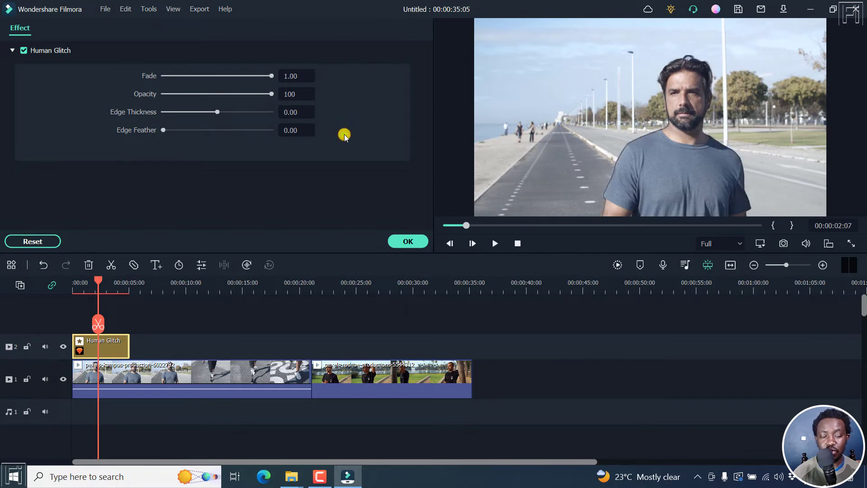
pyautogui.click(407, 241)
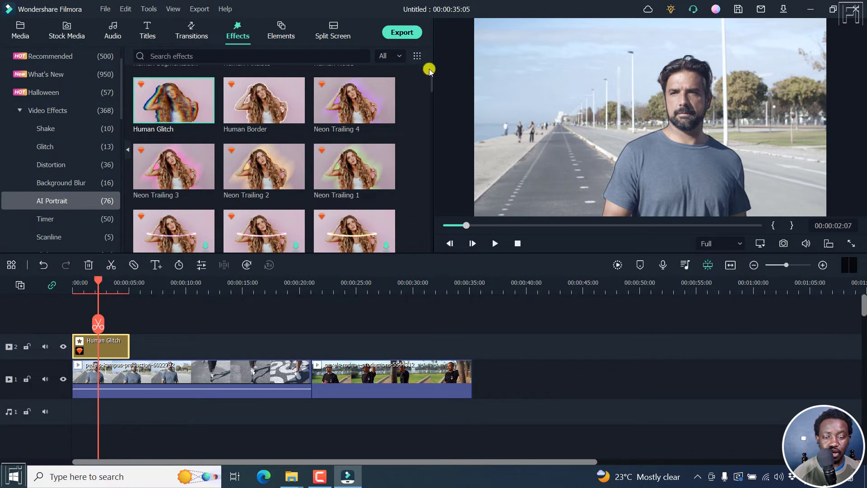
# Step: Place Human Border on the overlay track right after Human Glitch, then play and pause the preview
pyautogui.moveTo(431, 79)
pyautogui.mouseDown()
pyautogui.moveTo(431, 107)
pyautogui.moveTo(433, 69)
pyautogui.mouseUp()
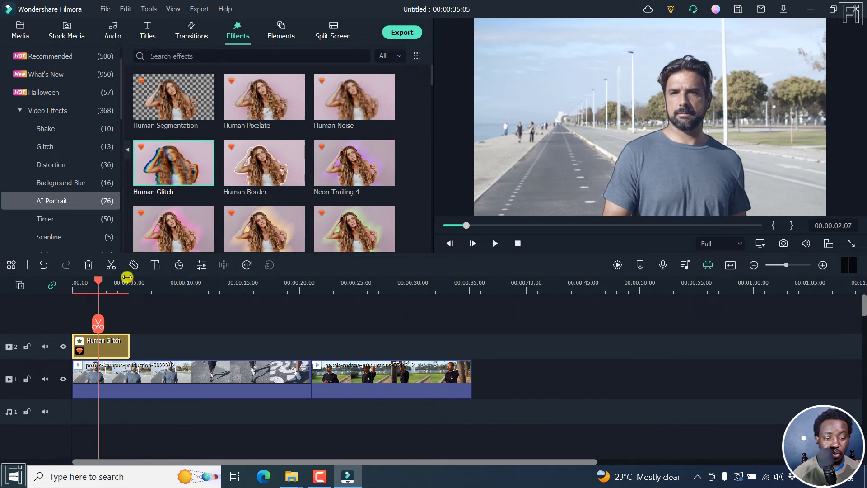
pyautogui.moveTo(268, 162); pyautogui.dragTo(133, 347)
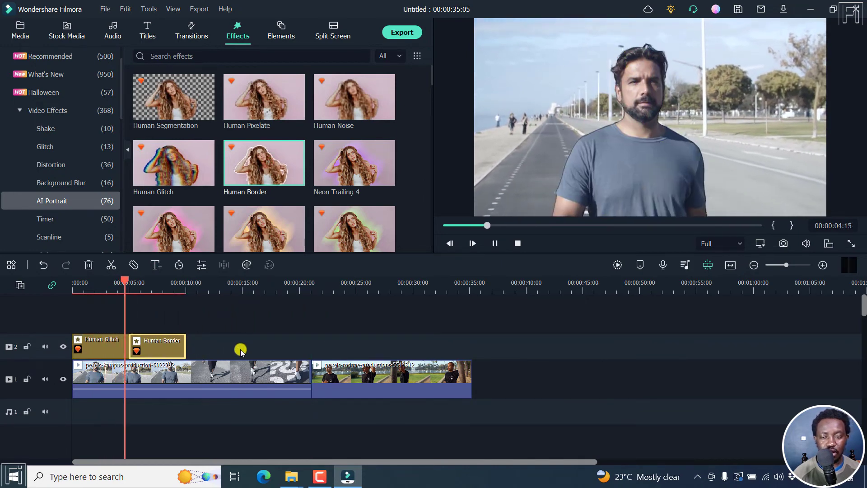
pyautogui.press('space')
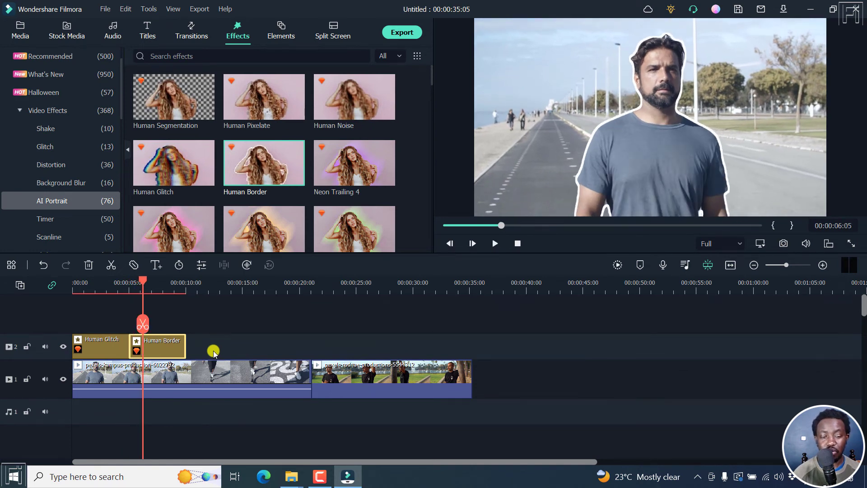
# Step: Give Human Border a pink-red to dark-red colour gradient, Size 5 and Feather 10
pyautogui.click(164, 350)
pyautogui.click(165, 350)
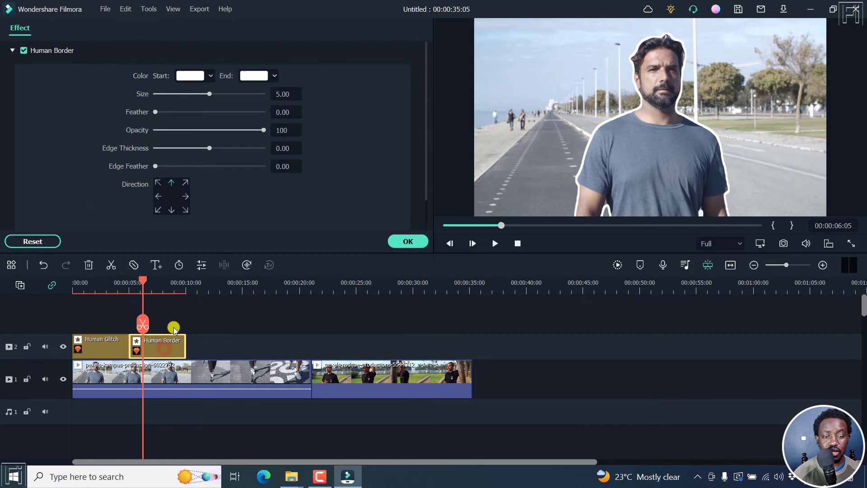
pyautogui.click(195, 77)
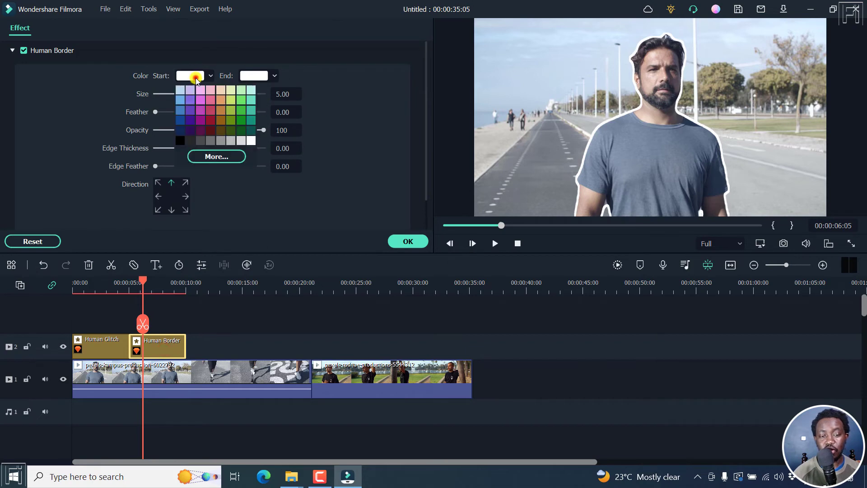
pyautogui.click(209, 112)
pyautogui.click(255, 75)
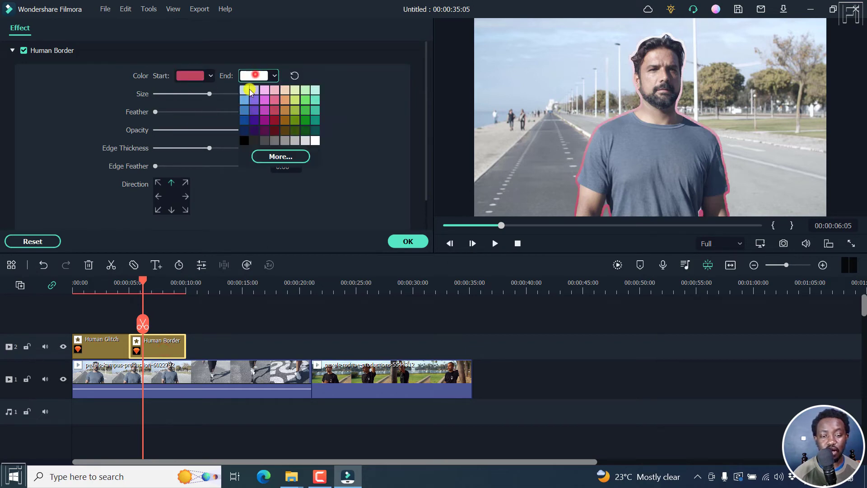
pyautogui.click(280, 117)
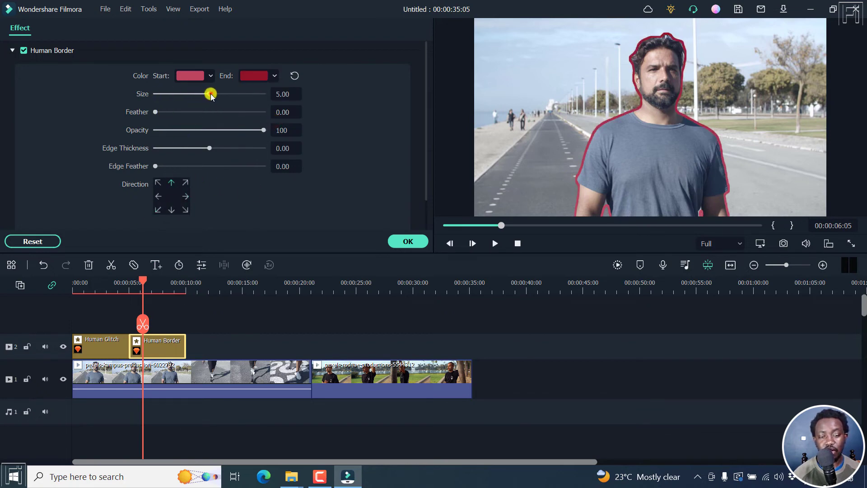
pyautogui.moveTo(210, 94); pyautogui.dragTo(251, 97)
pyautogui.click(329, 93)
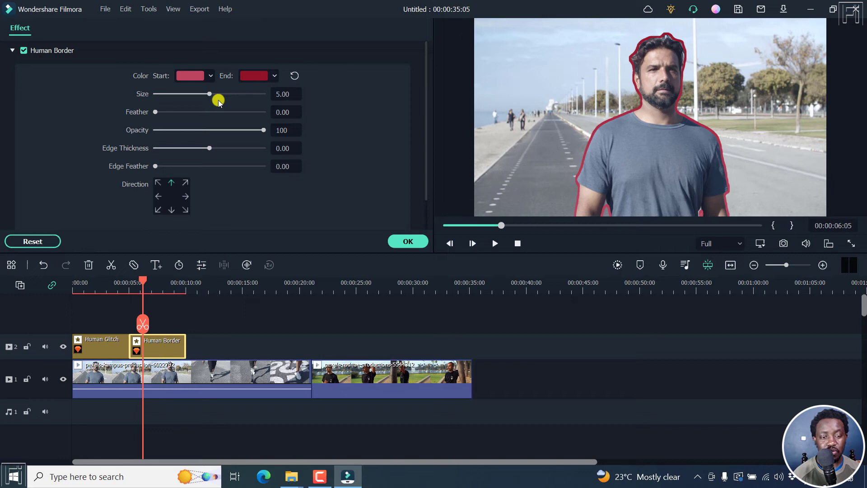
pyautogui.moveTo(155, 111); pyautogui.dragTo(262, 123)
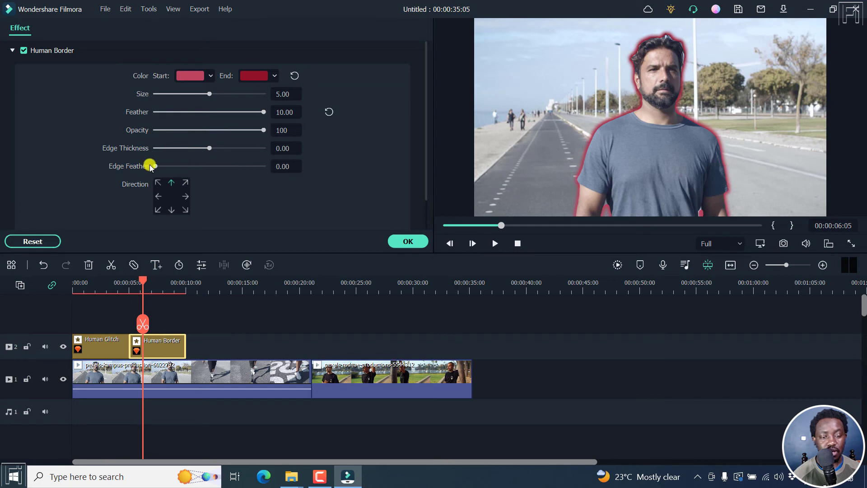
pyautogui.click(408, 241)
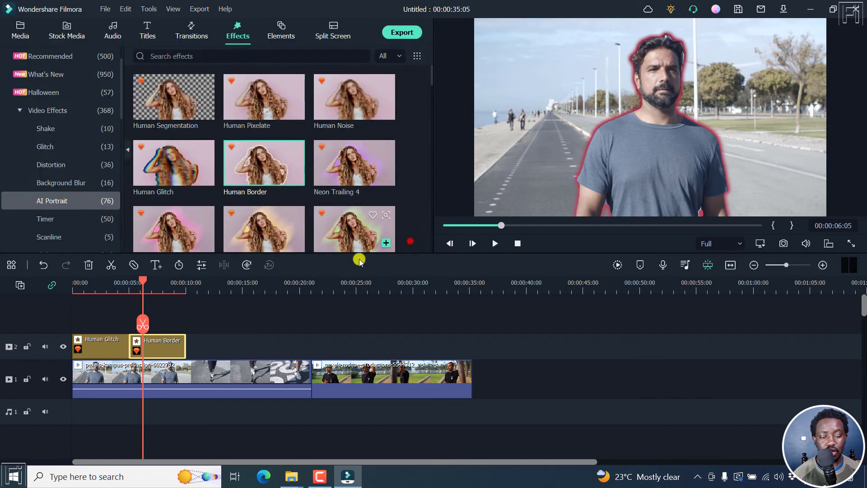
pyautogui.click(103, 282)
pyautogui.press('space')
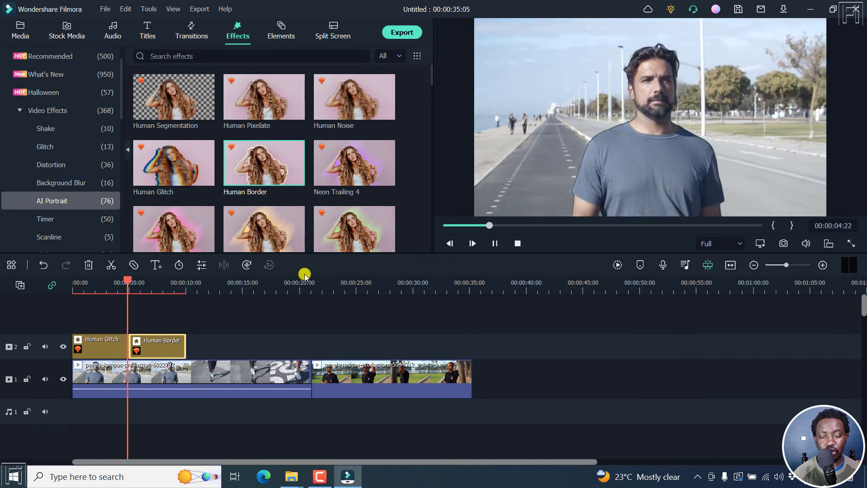
pyautogui.press('space')
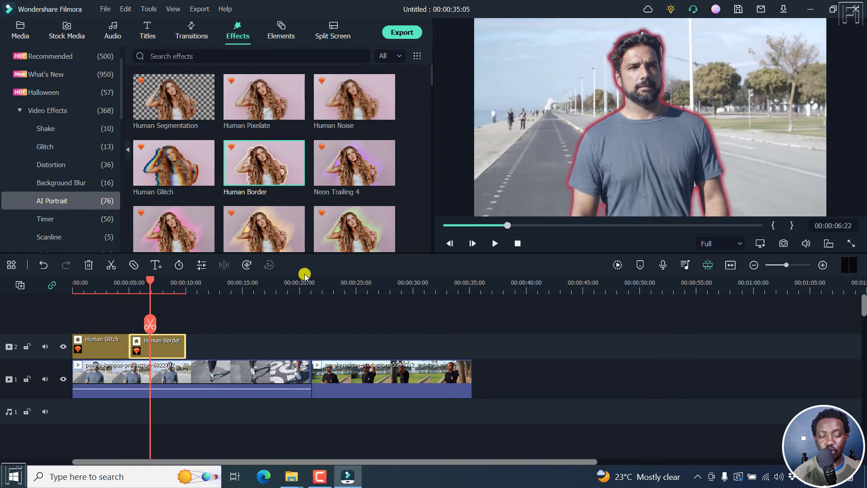